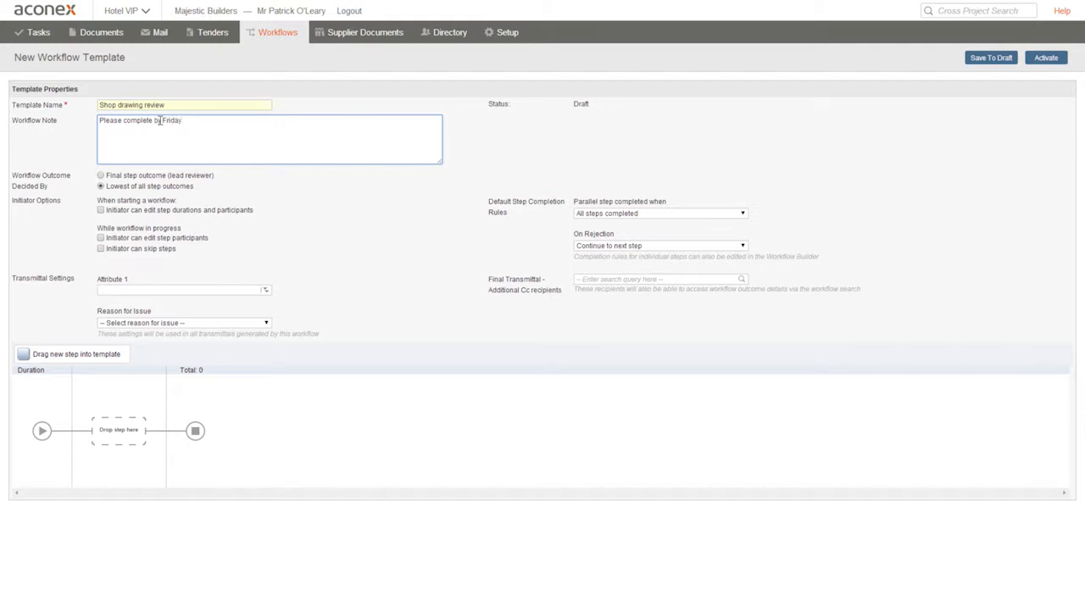
- Finish the workflow note with '. Thanks' and keep the default rules at All steps completed and Continue to next step
text(.  Thanks)
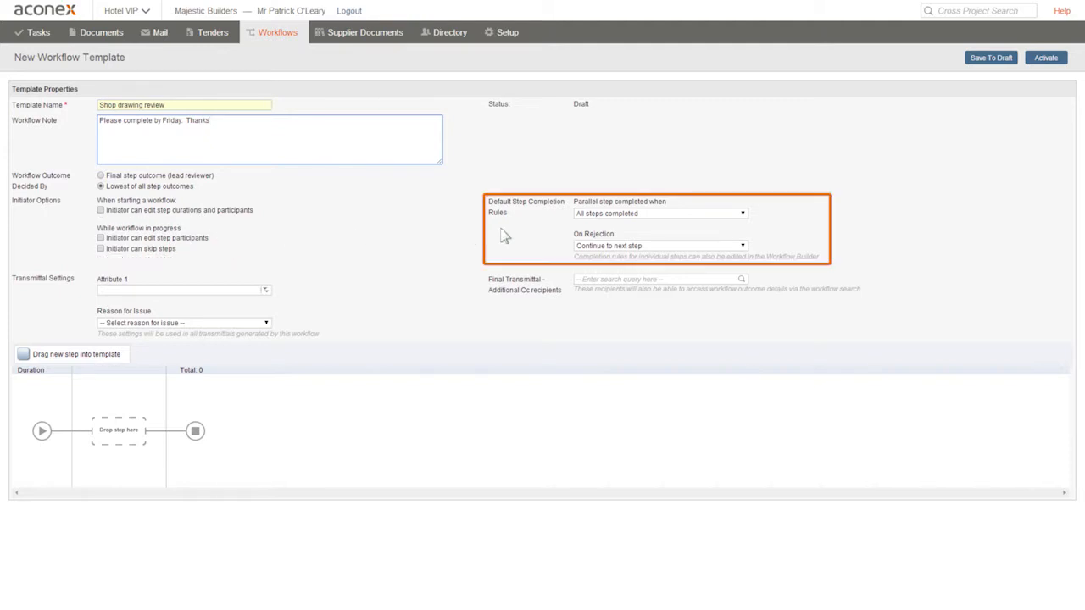
click(746, 218)
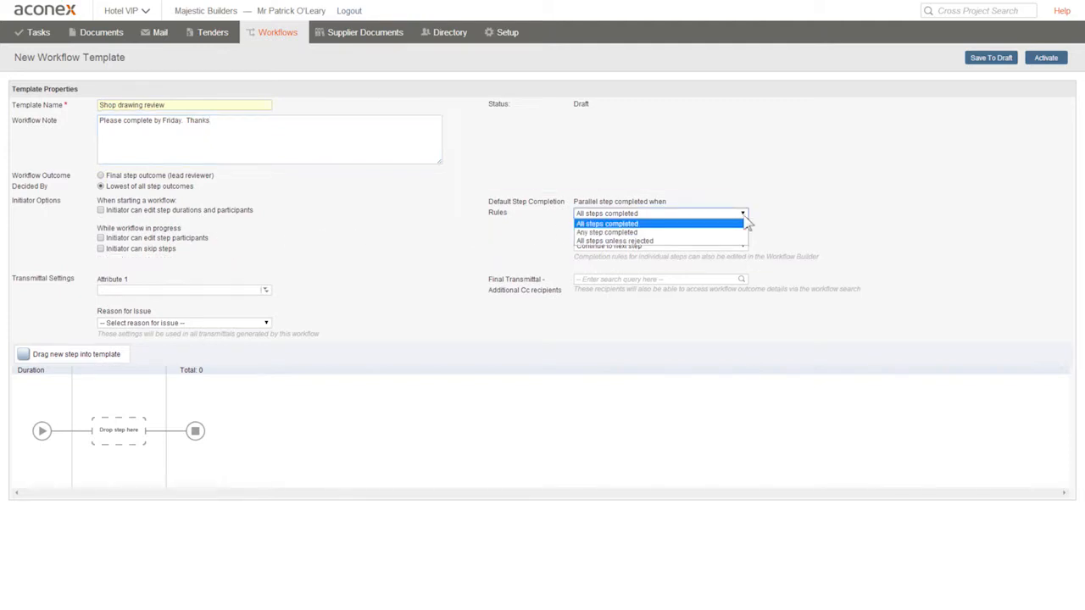
click(789, 218)
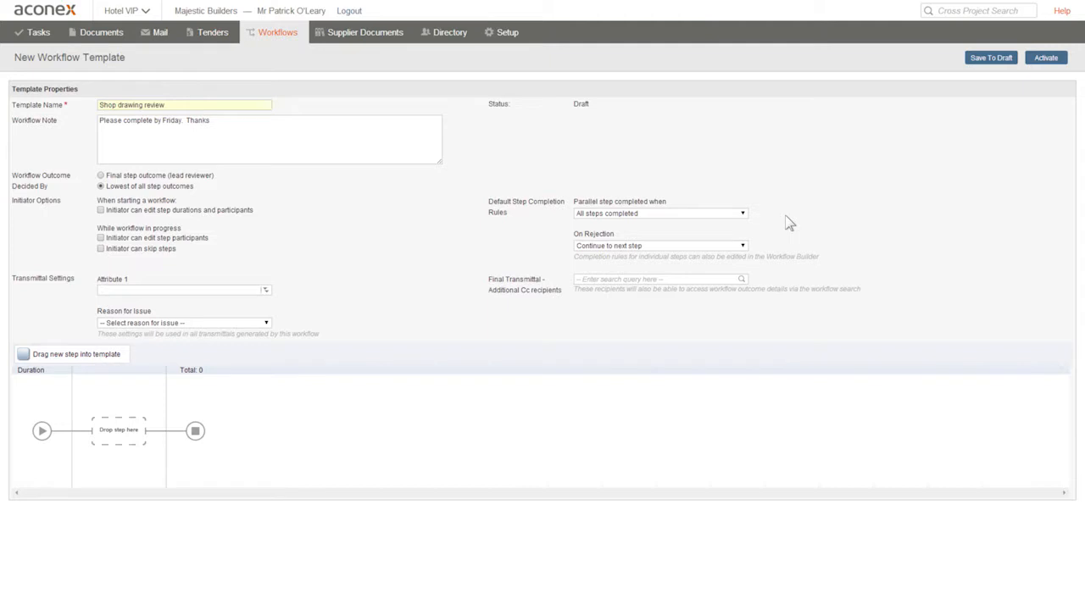
click(743, 245)
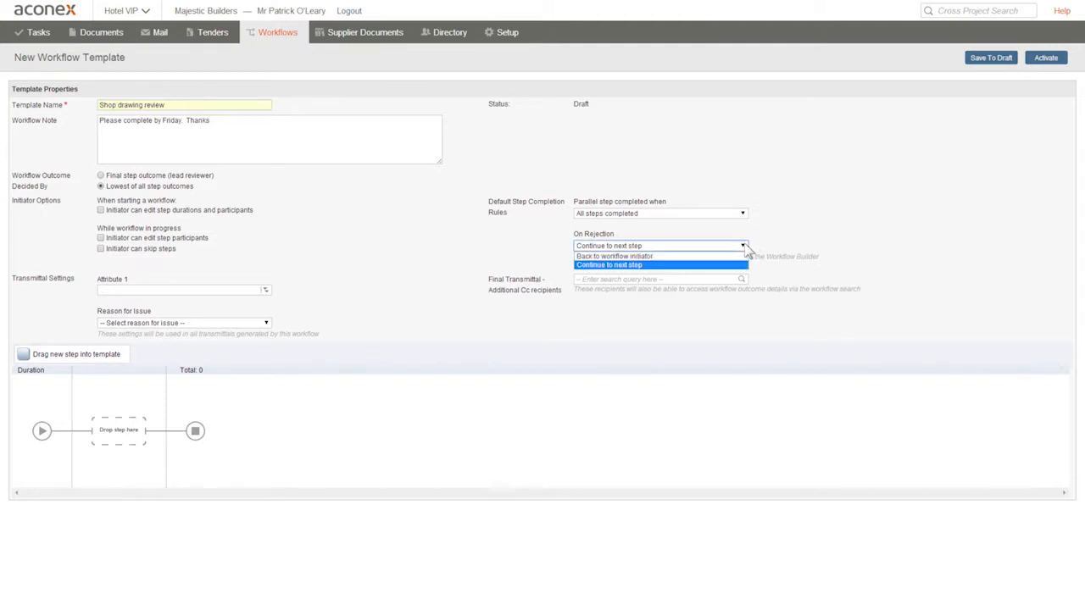
click(737, 266)
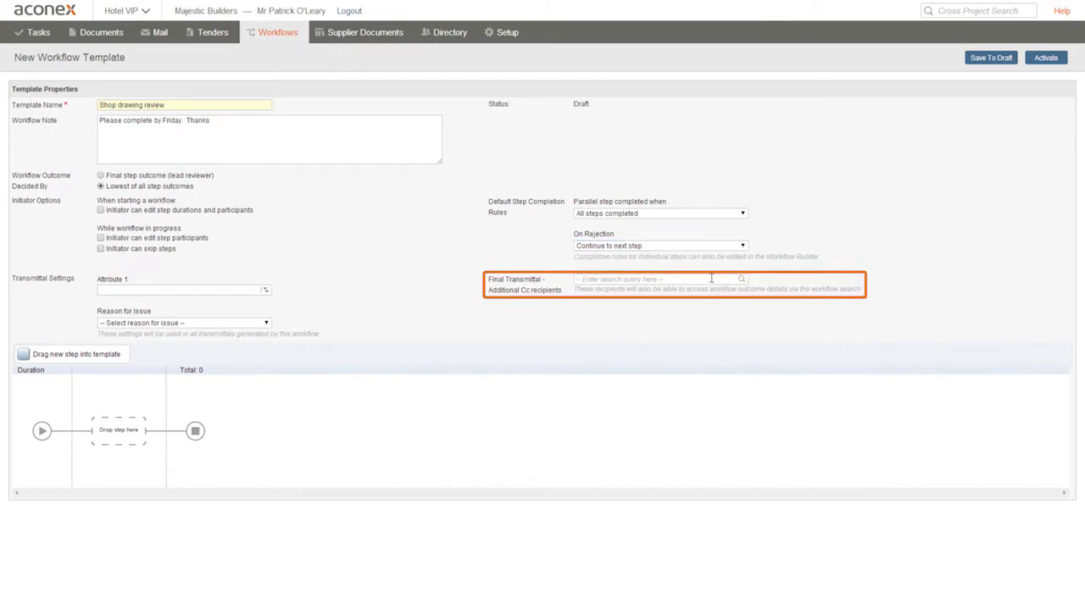
- Add a Majestic Builders user as an additional Cc recipient of the final transmittal
click(708, 280)
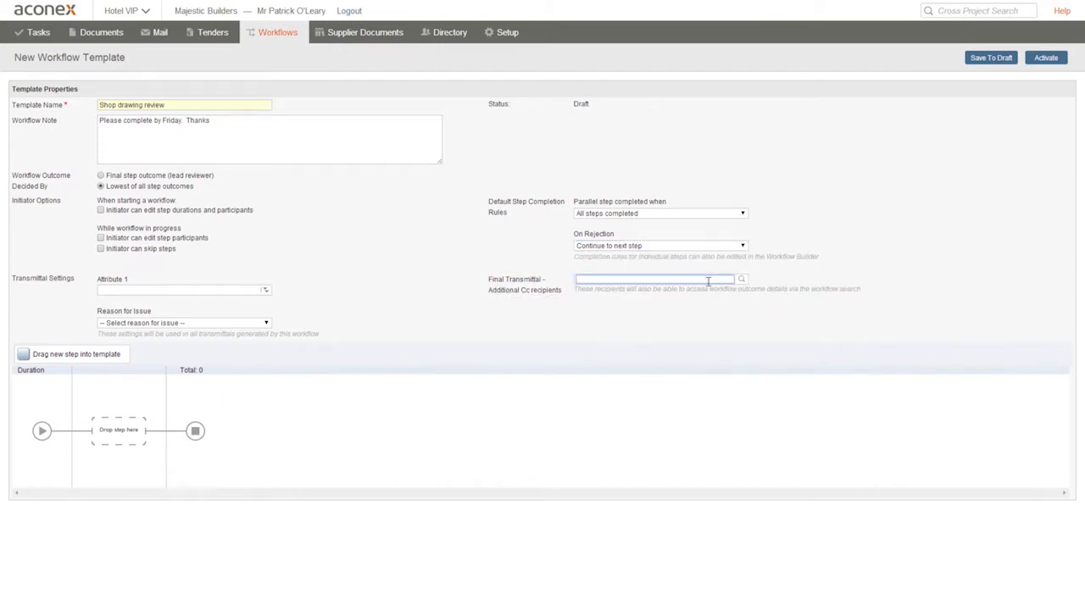
key(Return)
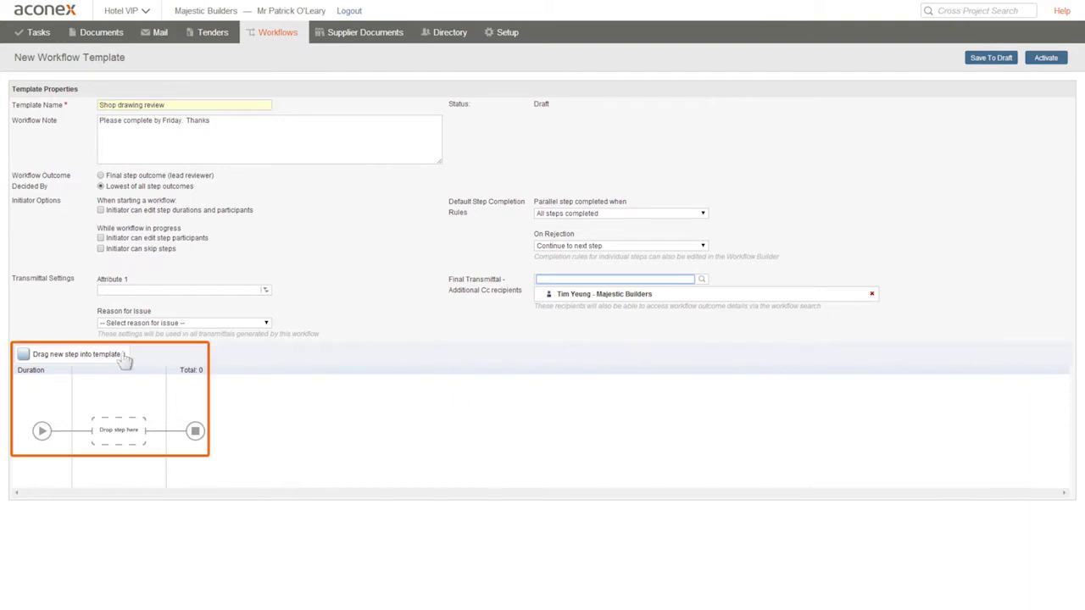
- Drag three new steps into the template: two running in parallel and a third following them
drag(79, 360, 105, 424)
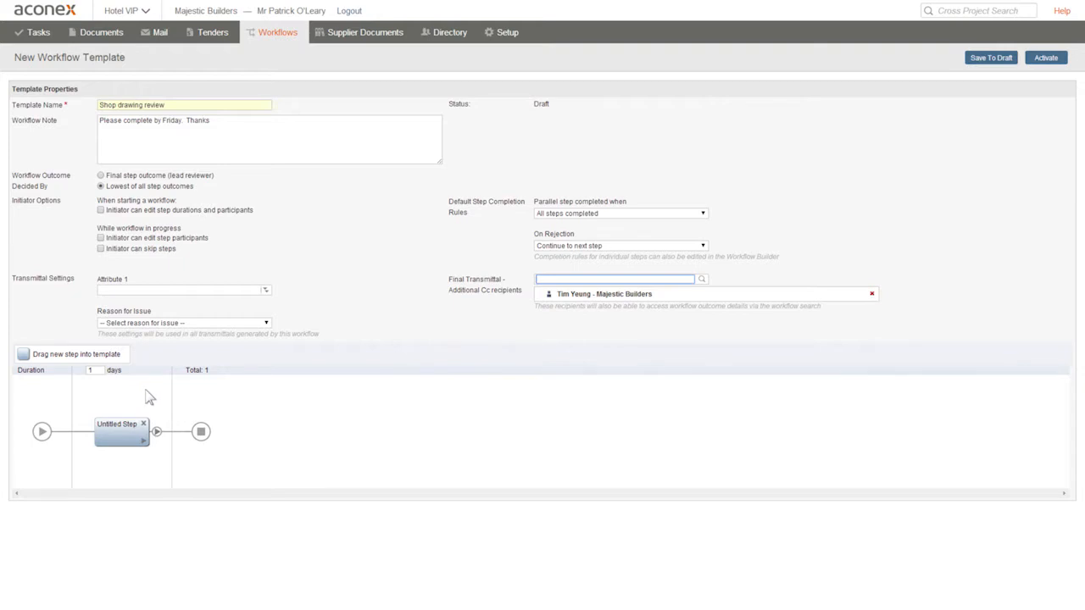
drag(71, 353, 105, 395)
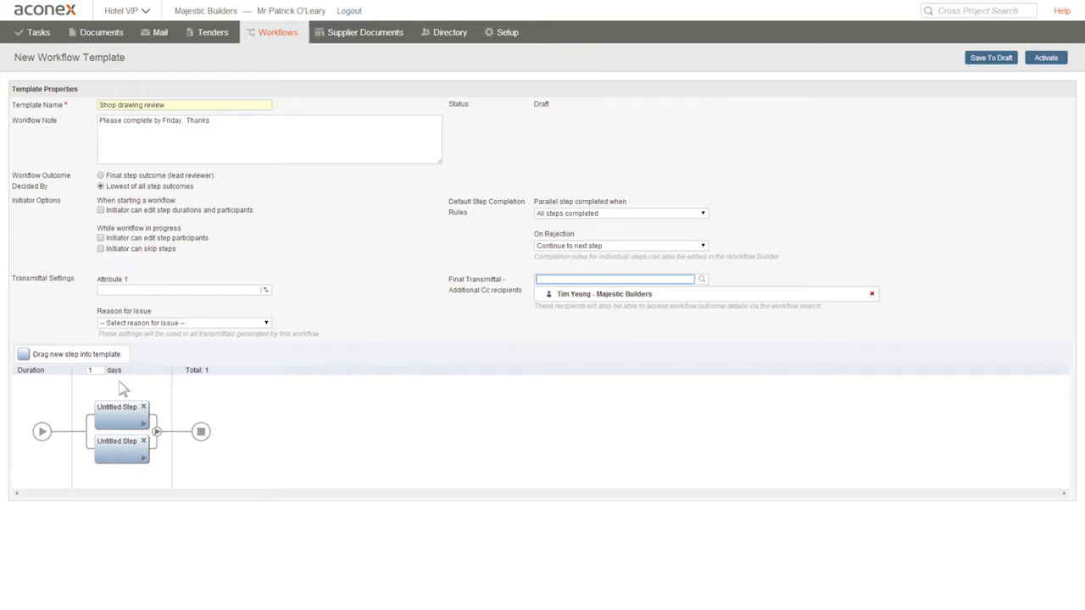
drag(75, 357, 204, 436)
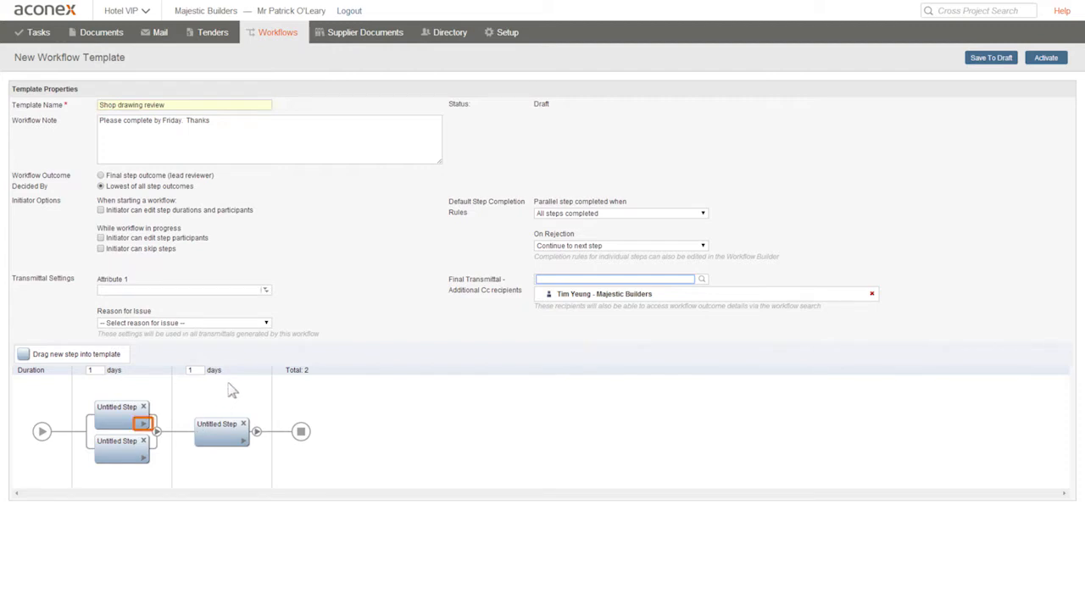
- Open the first parallel step's details and name it Quality review
click(143, 425)
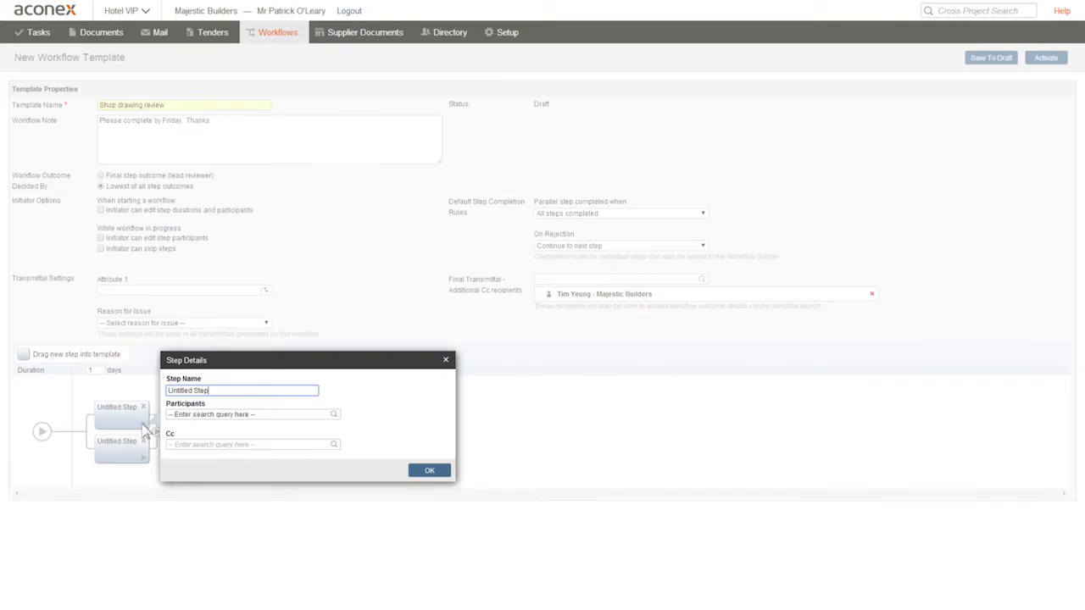
drag(211, 391, 148, 391)
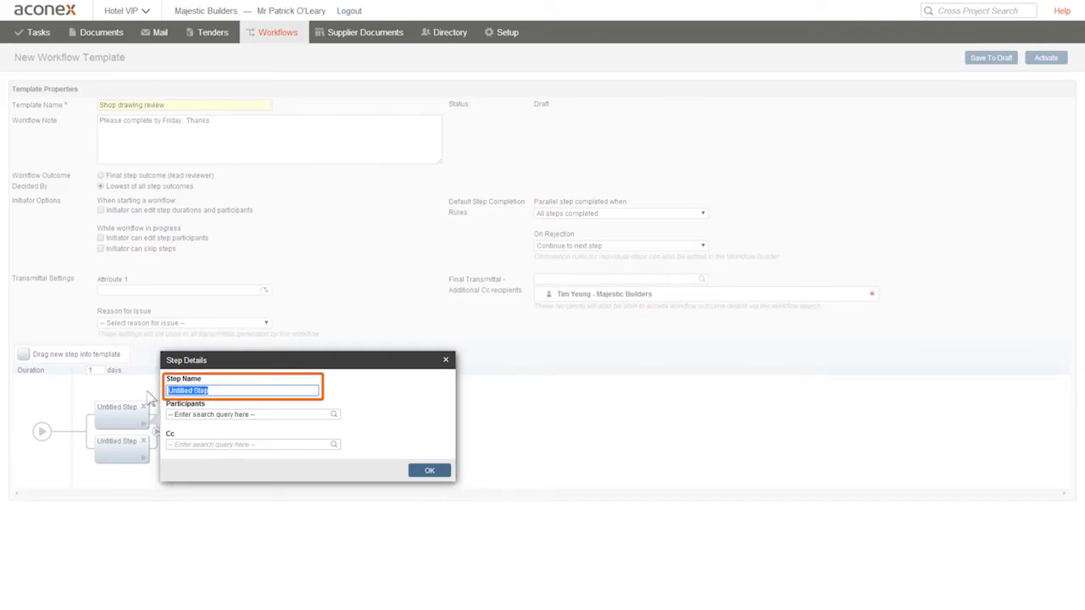
text(Quality review)
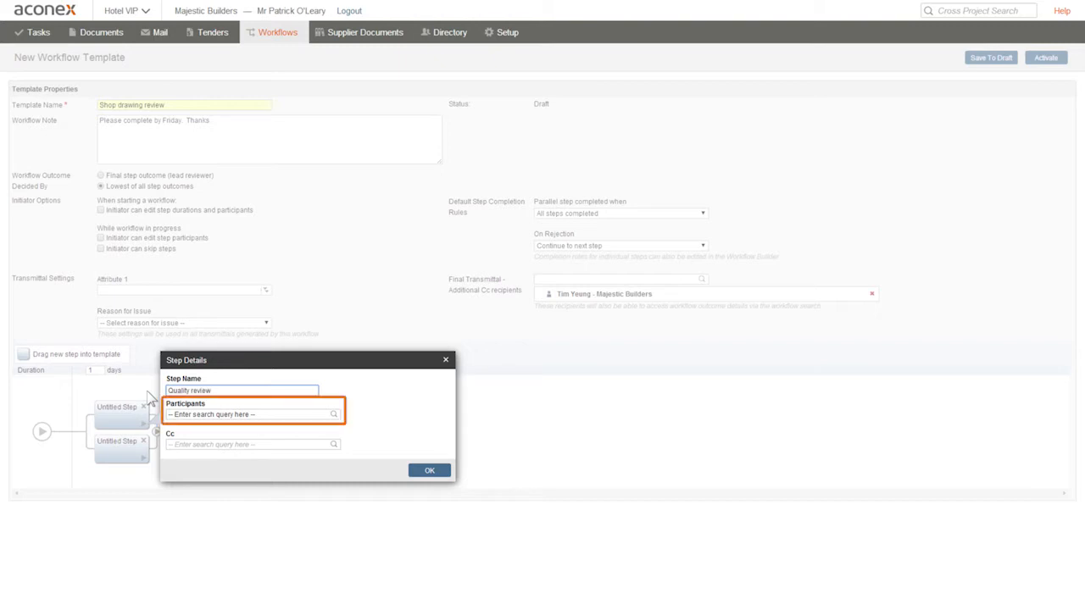
- Add a JPS Kitchens user and the Design Meeting Minutes group as participants of the step, then confirm
click(207, 413)
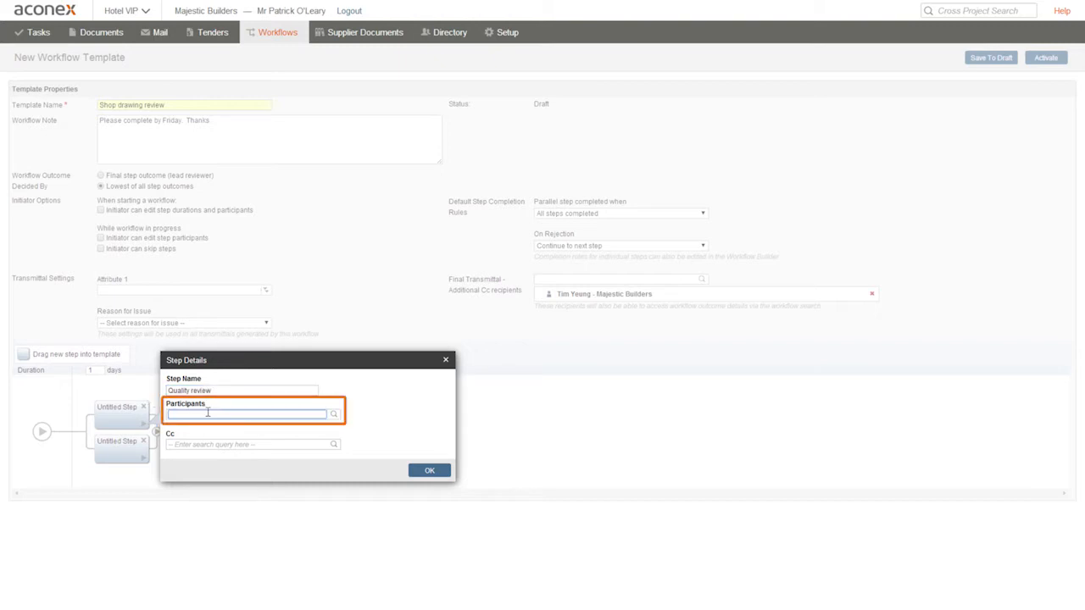
text(peter)
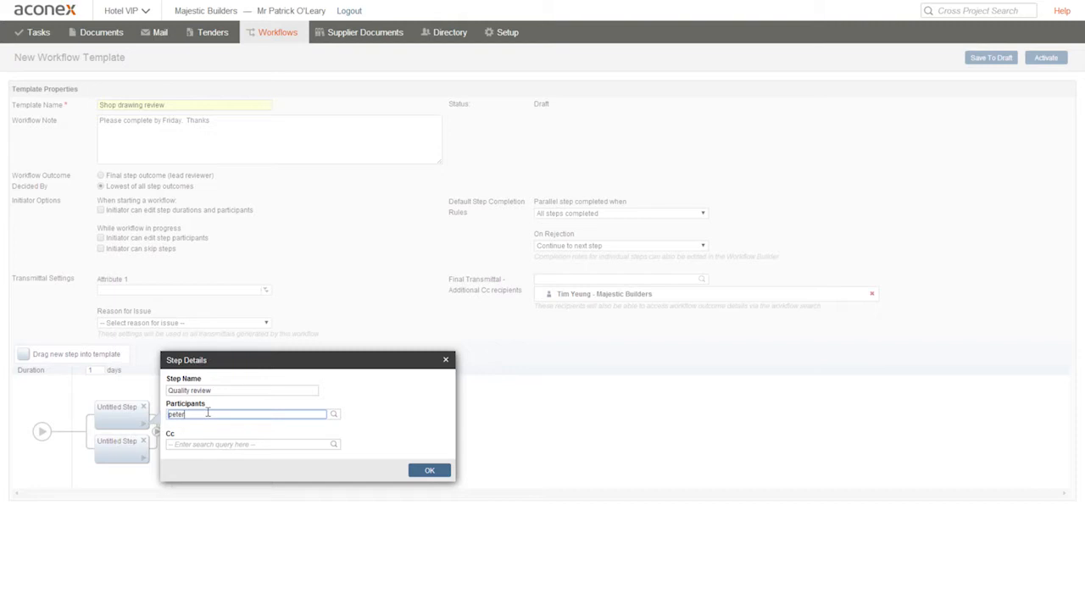
key(Return)
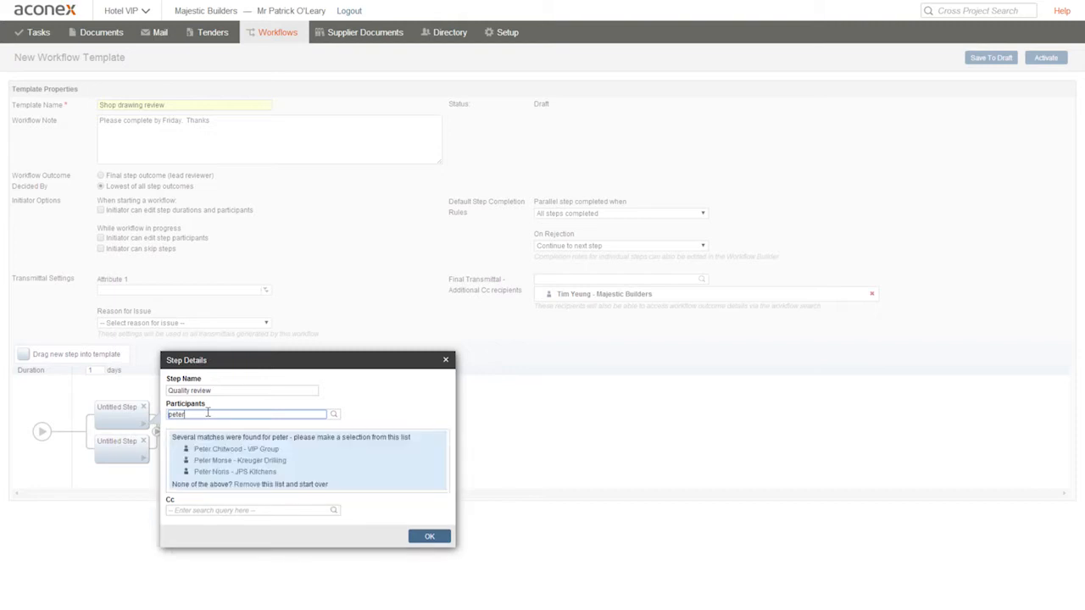
click(222, 472)
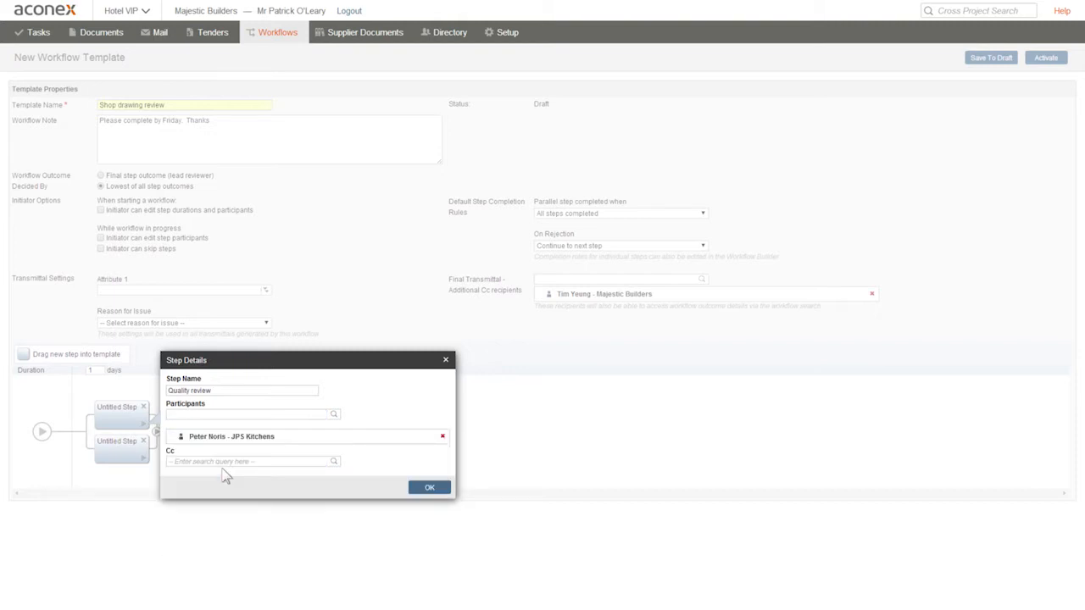
click(200, 413)
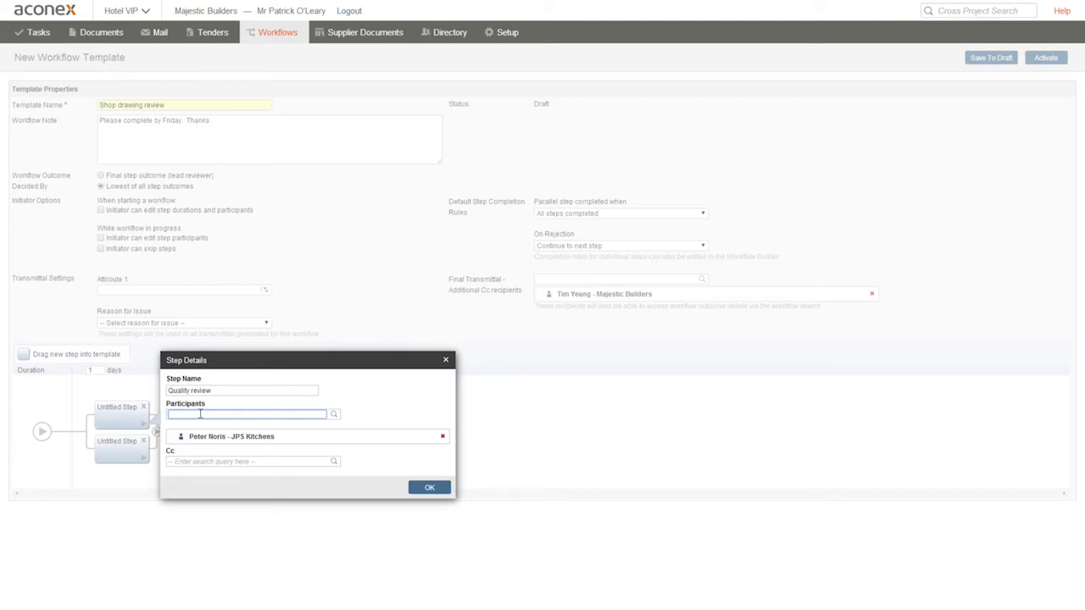
key(Return)
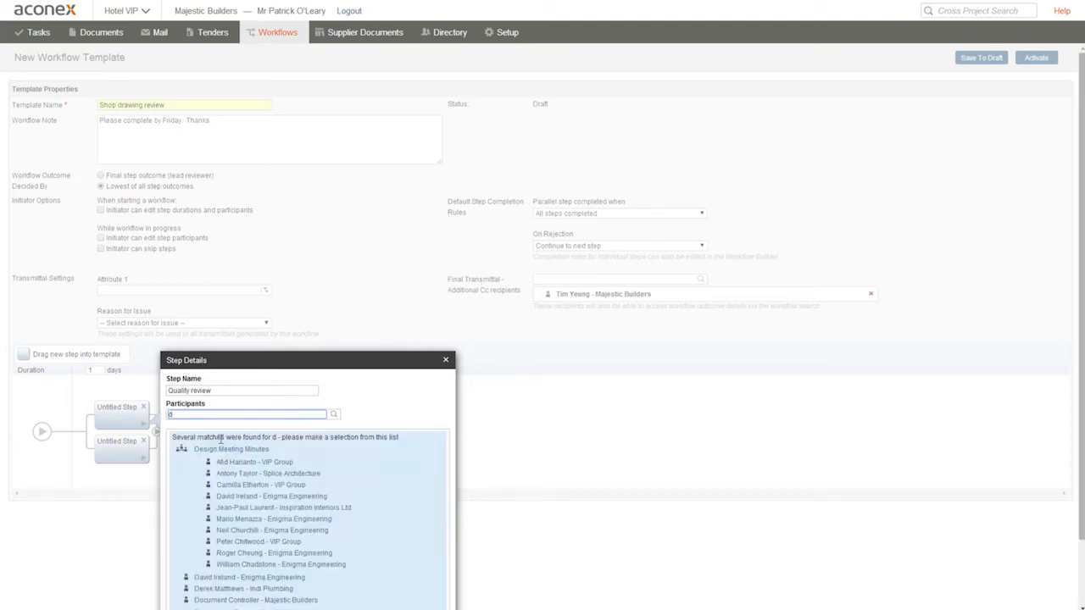
click(225, 450)
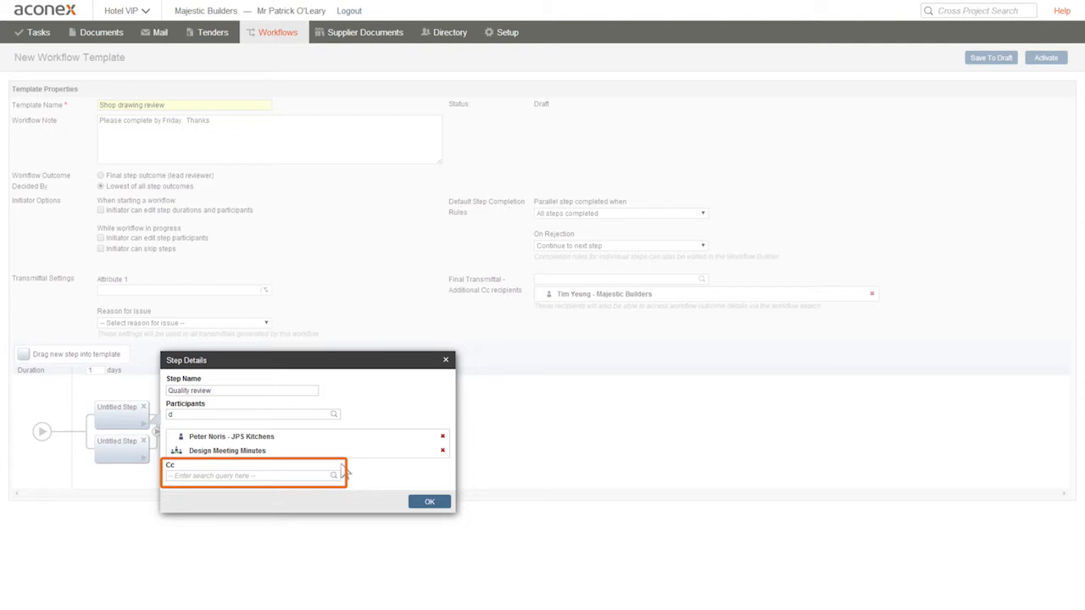
click(426, 503)
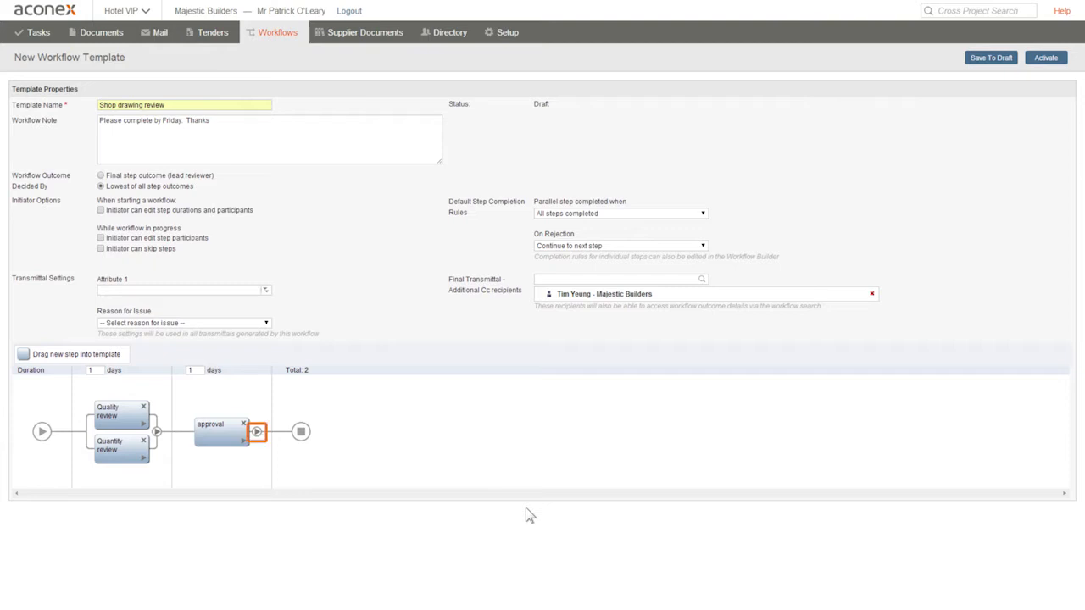
- Set the approval step's rejection rule to Back to workflow initiator
click(256, 433)
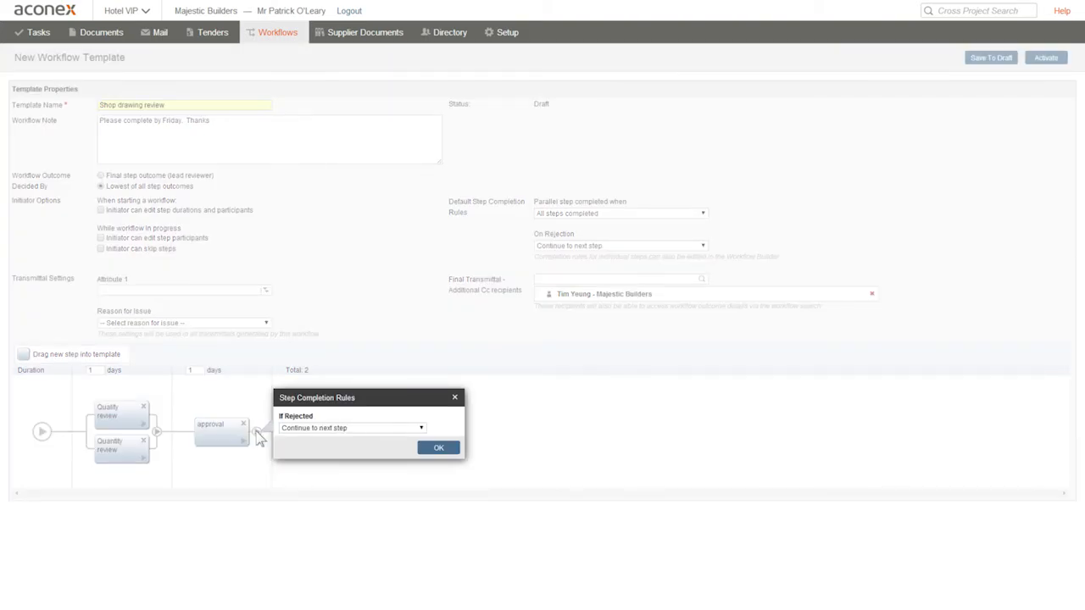
click(421, 429)
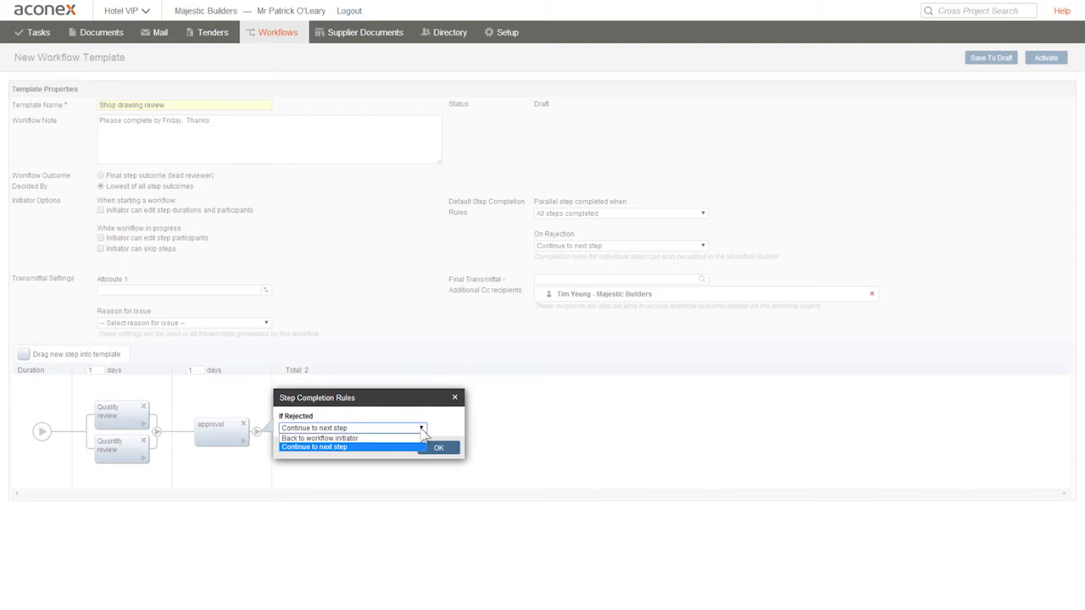
click(393, 438)
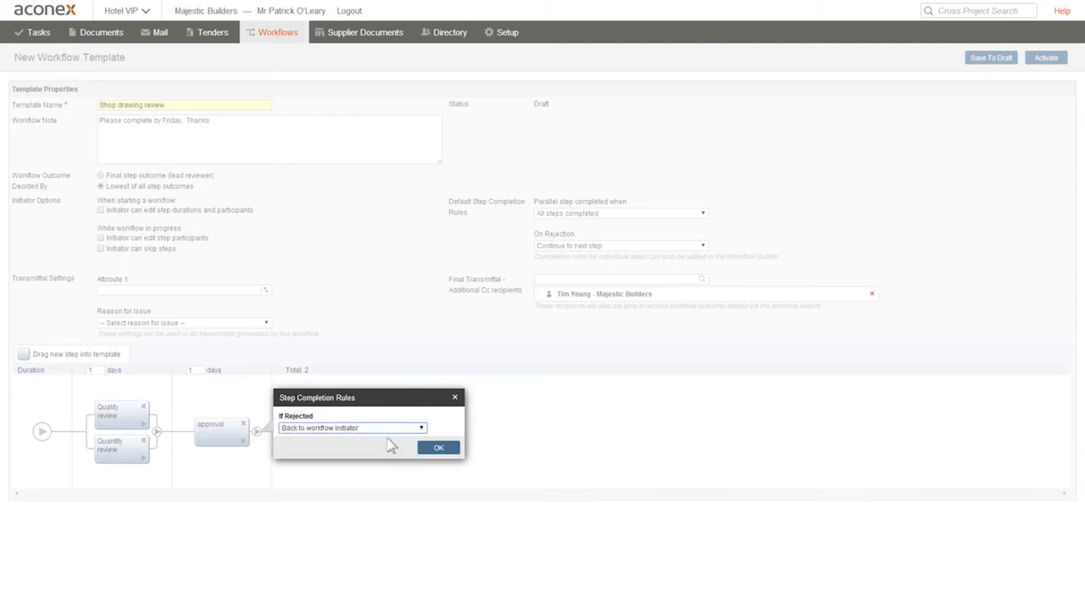
click(439, 448)
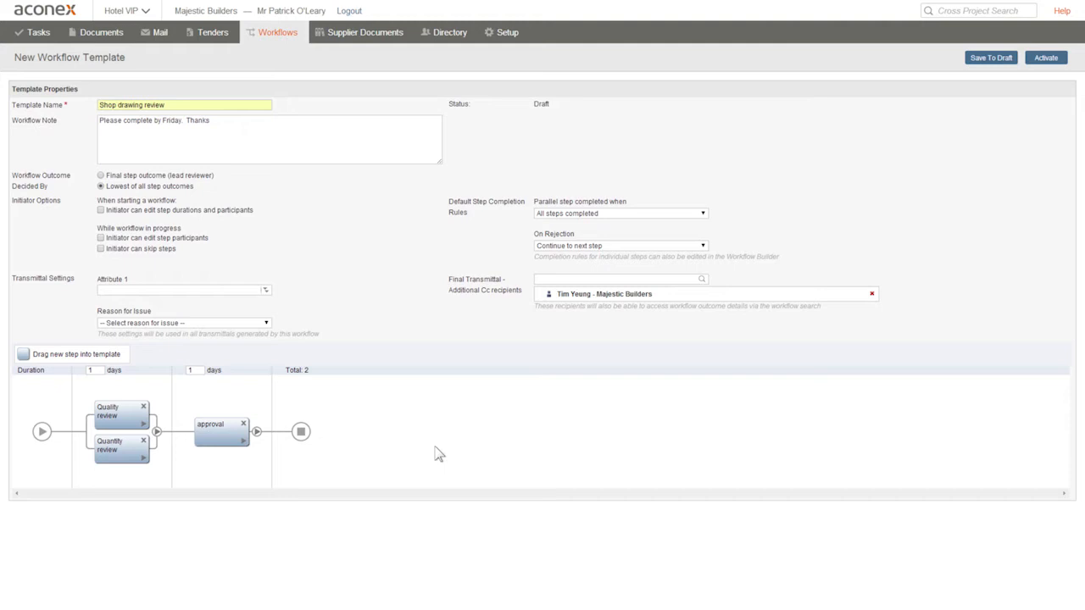
- Open the parallel steps' completion rules, review the completion and rejection options, and confirm
click(156, 432)
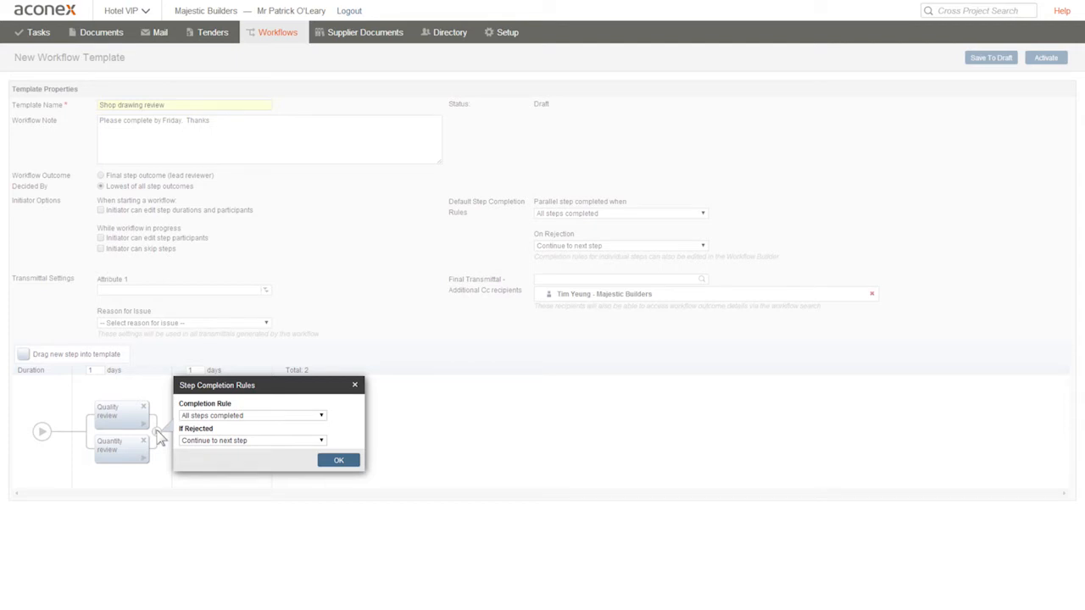
click(321, 416)
click(353, 422)
click(322, 441)
click(320, 459)
click(347, 460)
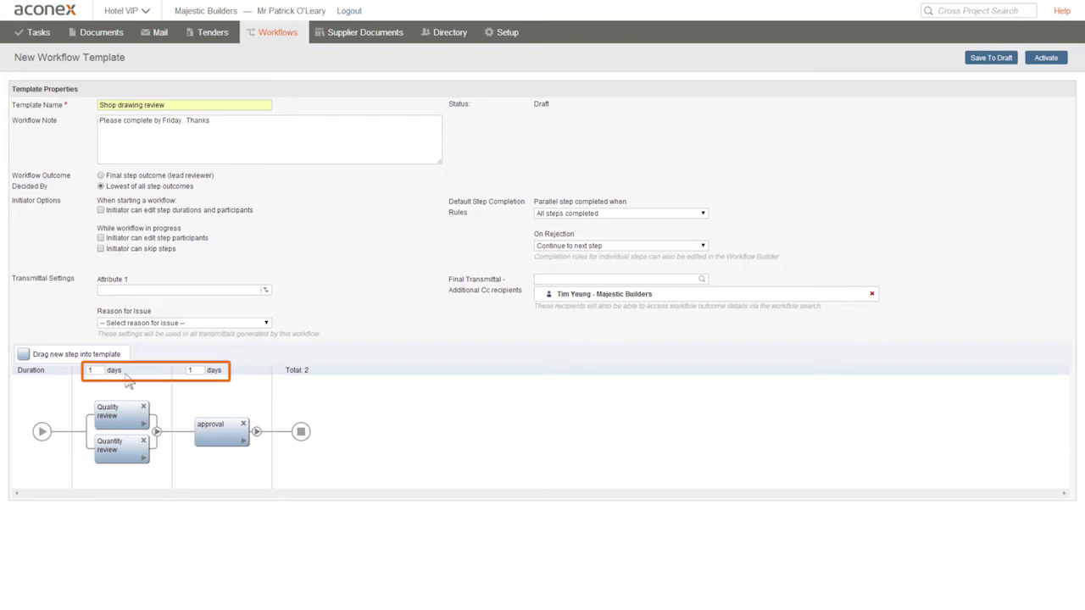
- Set the parallel steps' duration to 2 days and save the template as a draft
drag(98, 371, 78, 371)
key(BackSpace)
text(2)
click(294, 502)
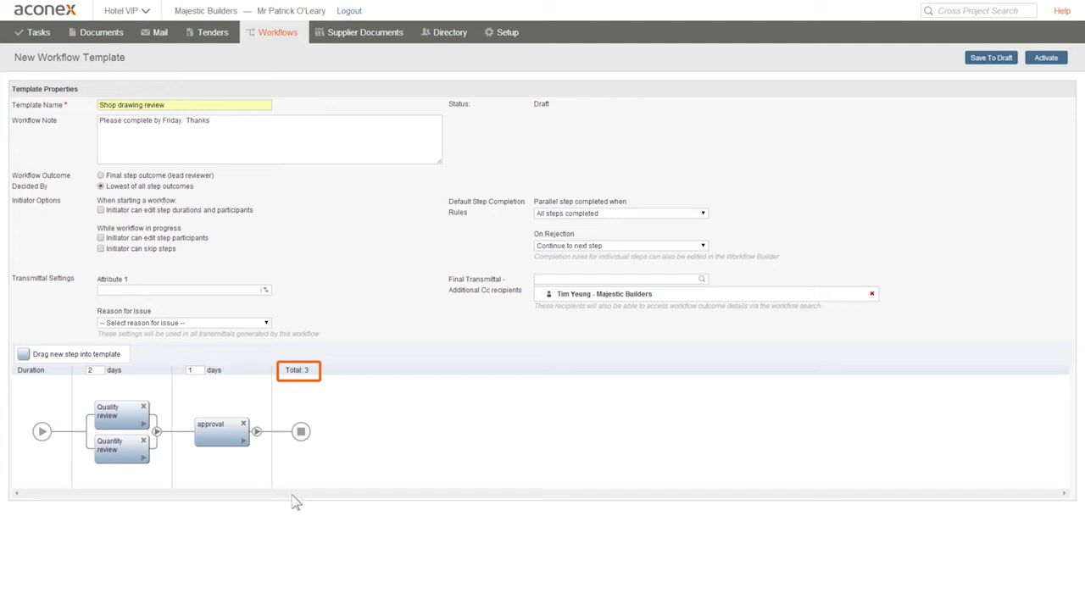
click(997, 63)
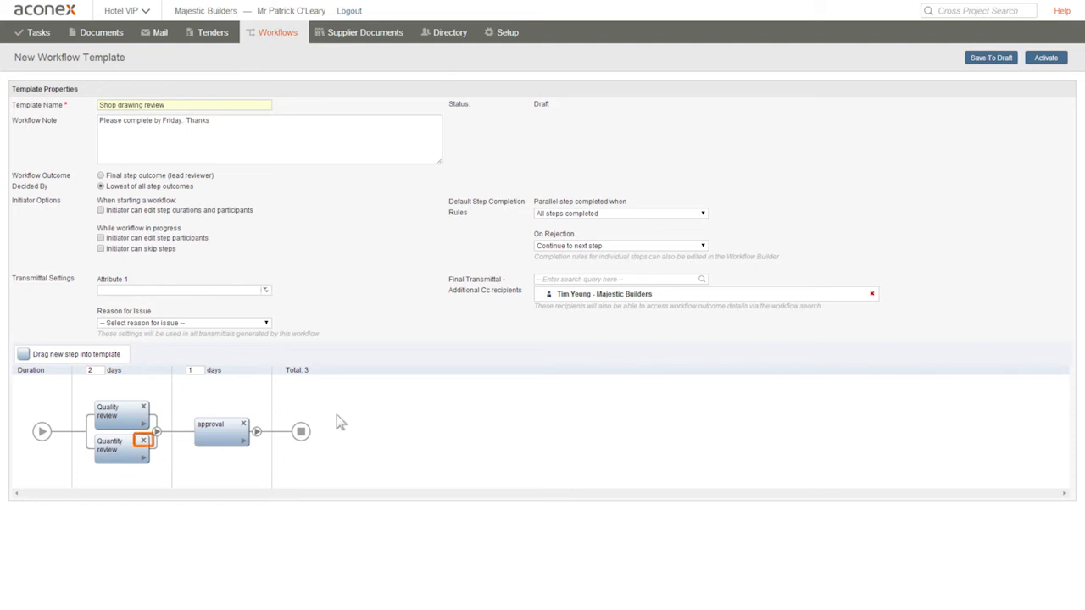
- Delete the Quantity review step and activate the workflow template
click(144, 441)
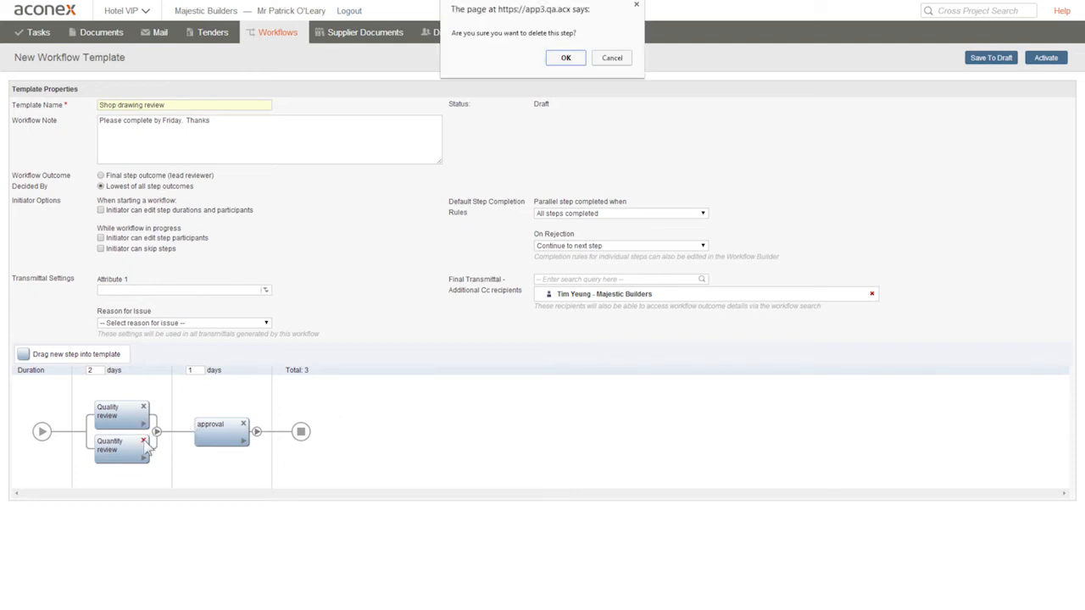
click(568, 58)
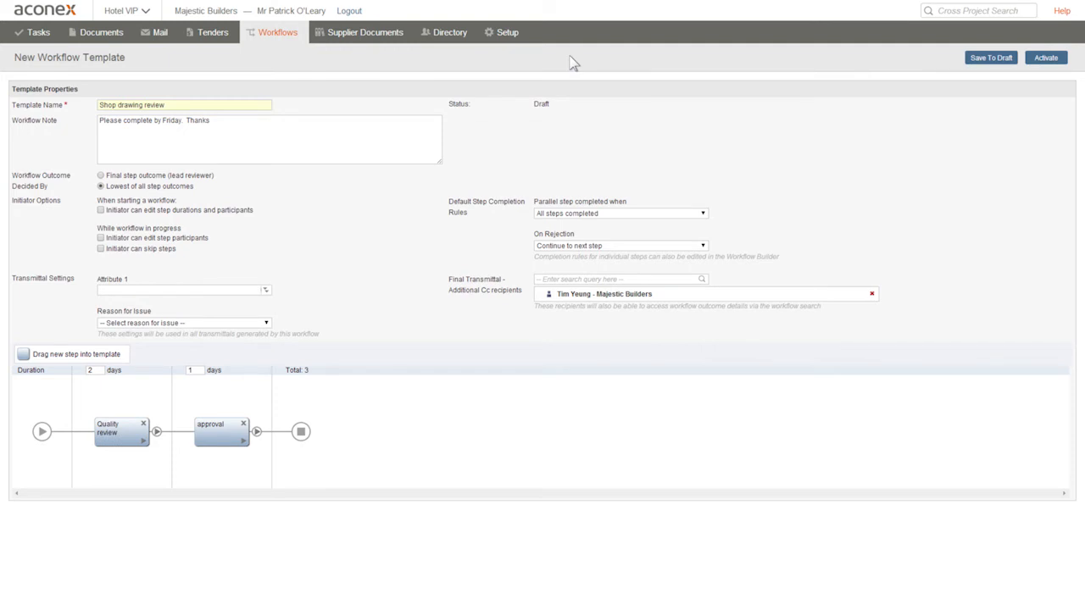
click(1050, 58)
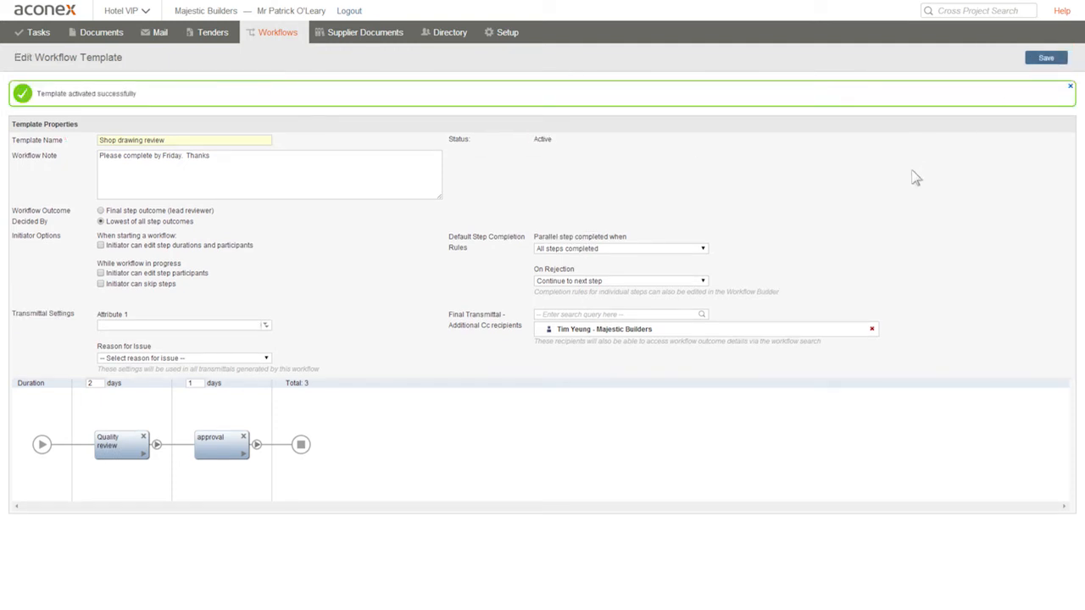